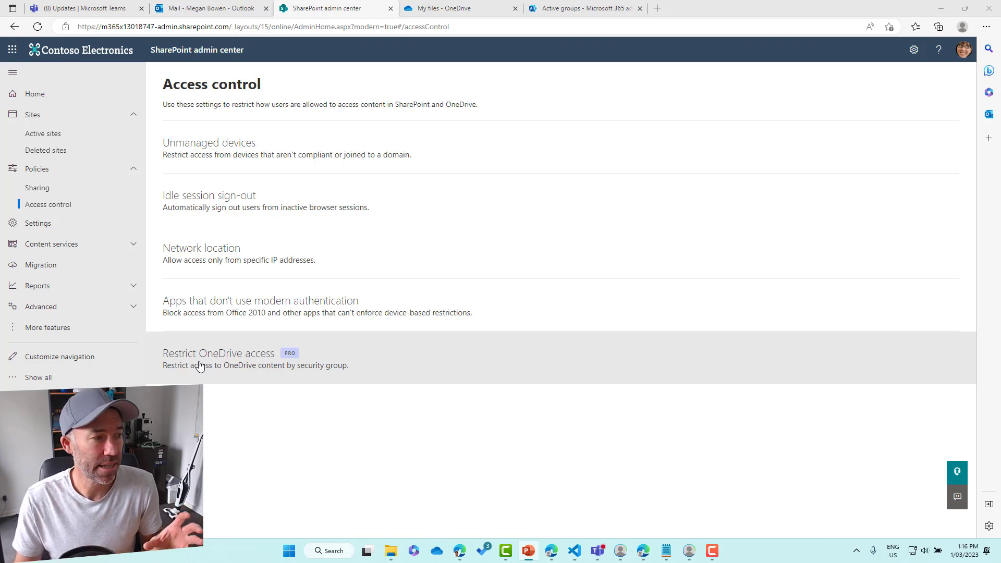
Open the Restrict OneDrive access panel and highlight its 'up to 10 security groups' limit.
click(229, 358)
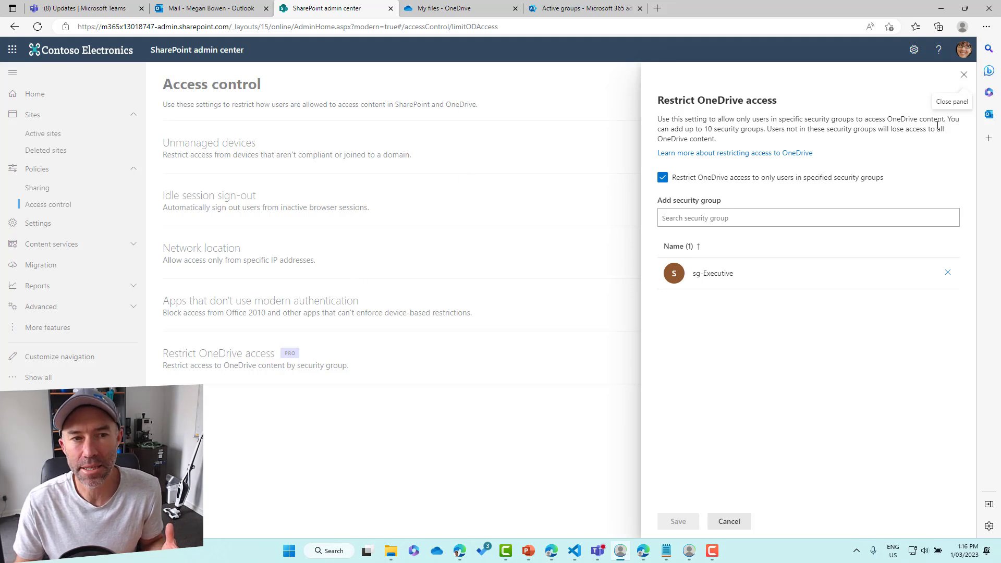
drag(947, 120, 766, 129)
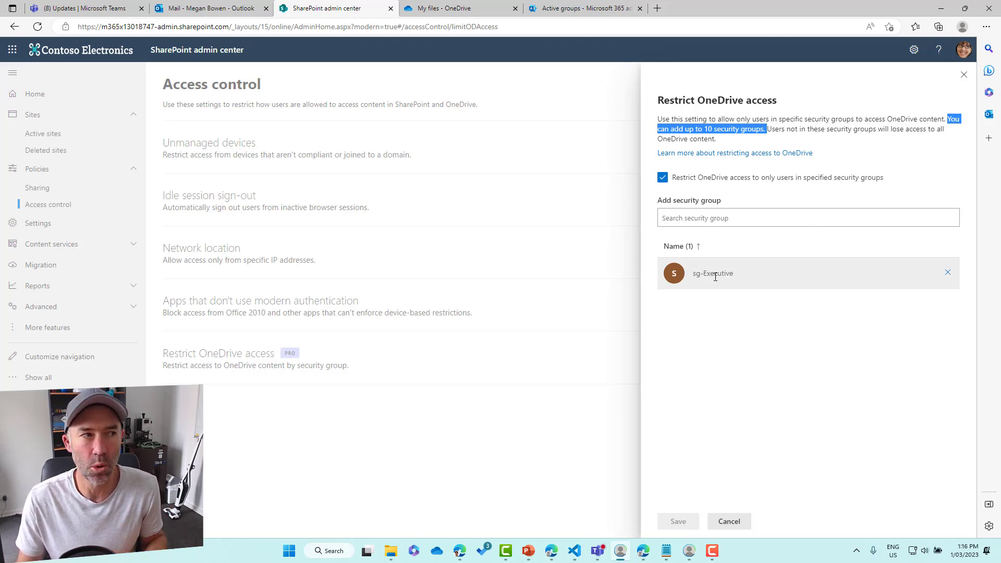
Switch to Microsoft 365 admin center's active groups to view sg-Executive's three members.
click(571, 9)
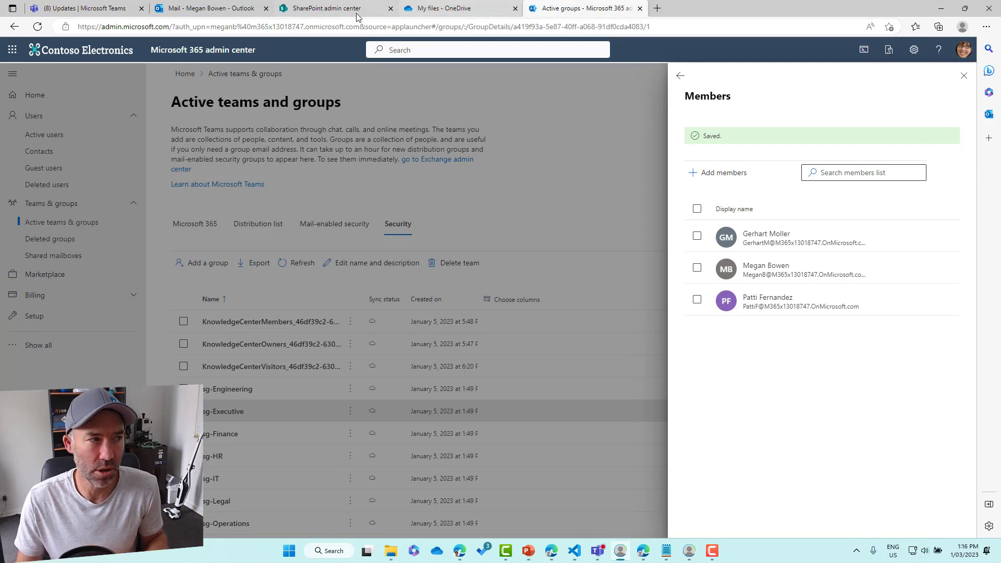
Remove sg-Executive, untick Restrict OneDrive access, and save and confirm the change.
click(313, 10)
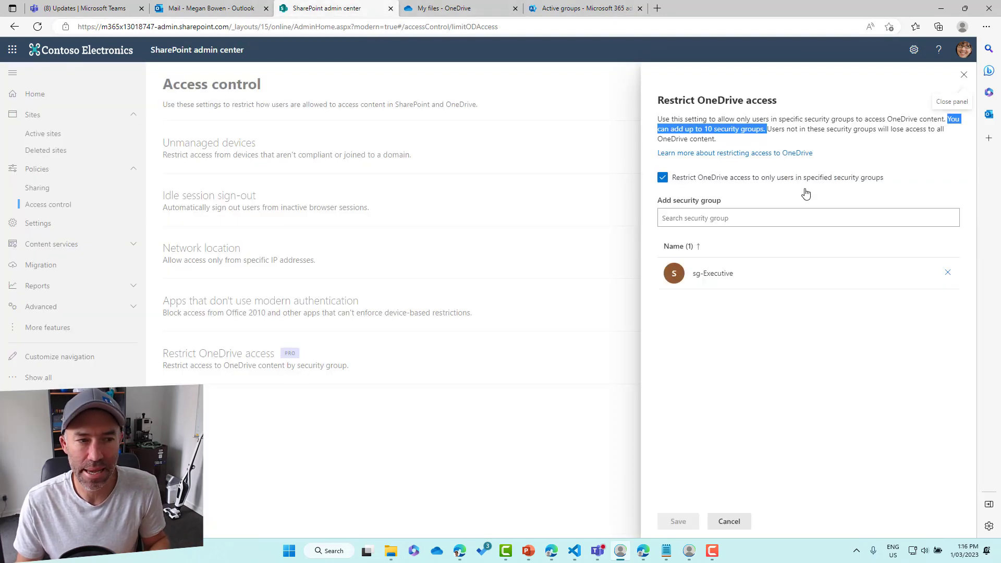
click(947, 273)
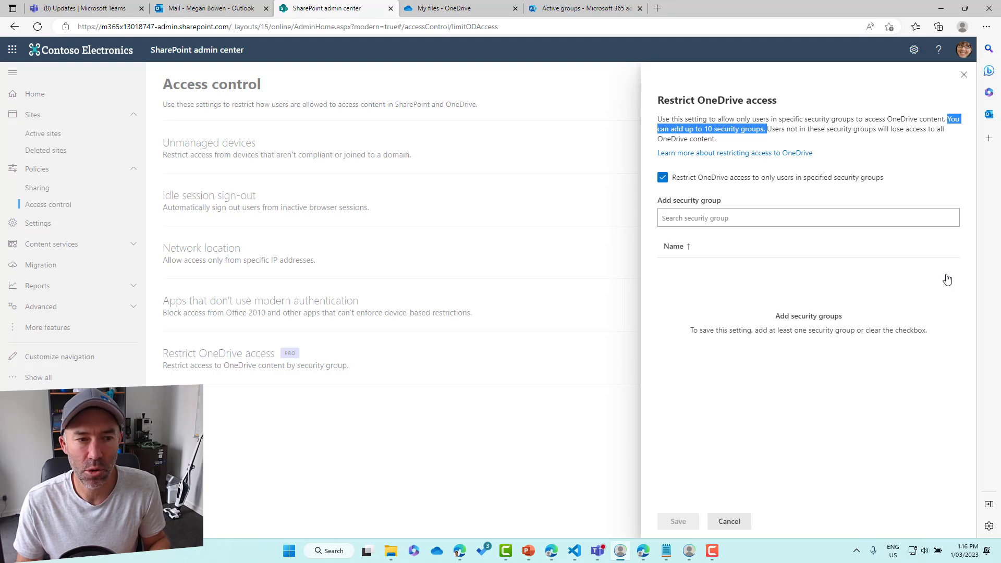
click(662, 177)
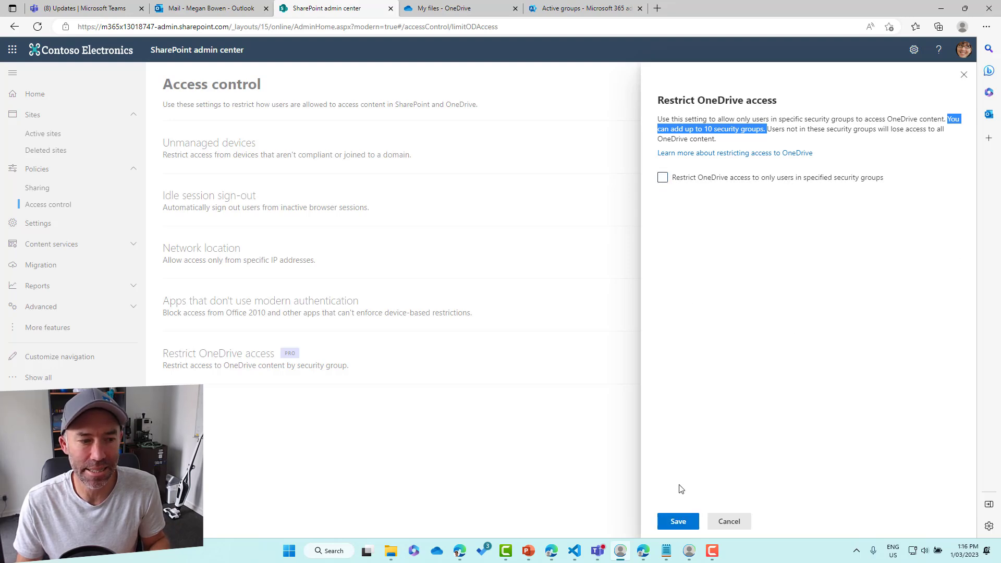
click(678, 523)
click(416, 321)
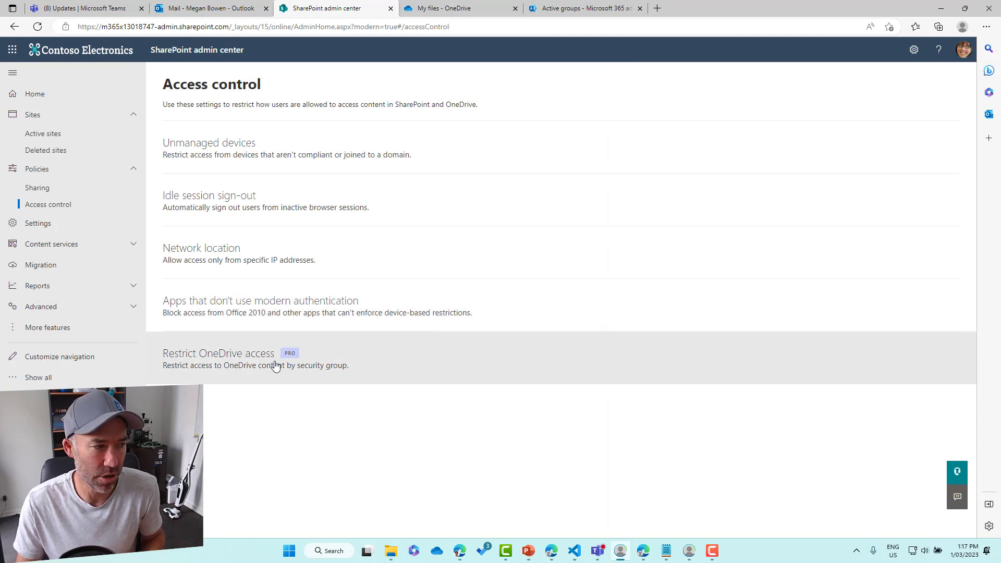
Reload the page and reopen the panel to verify the restriction is off with no groups.
click(275, 365)
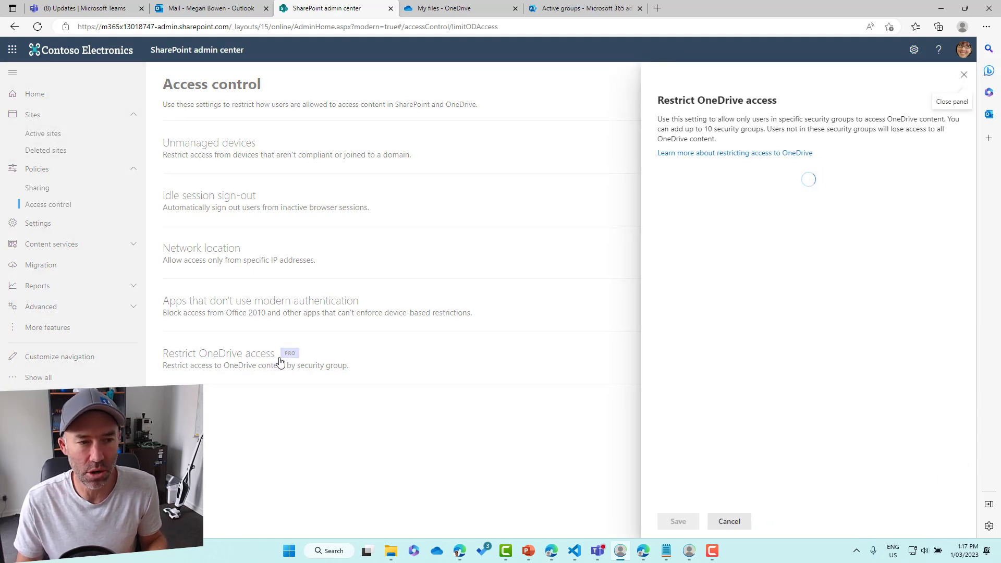
click(722, 521)
click(37, 27)
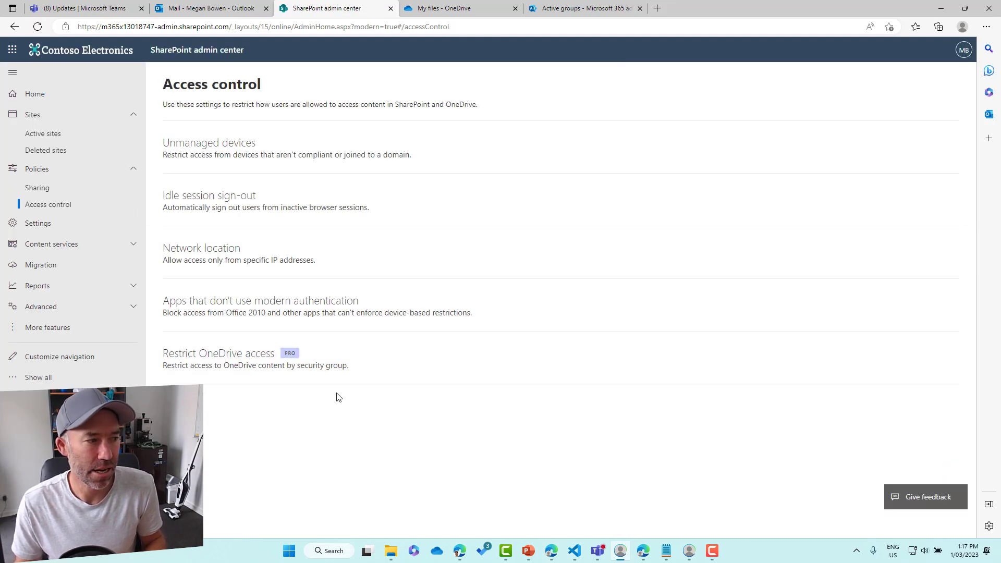
click(223, 362)
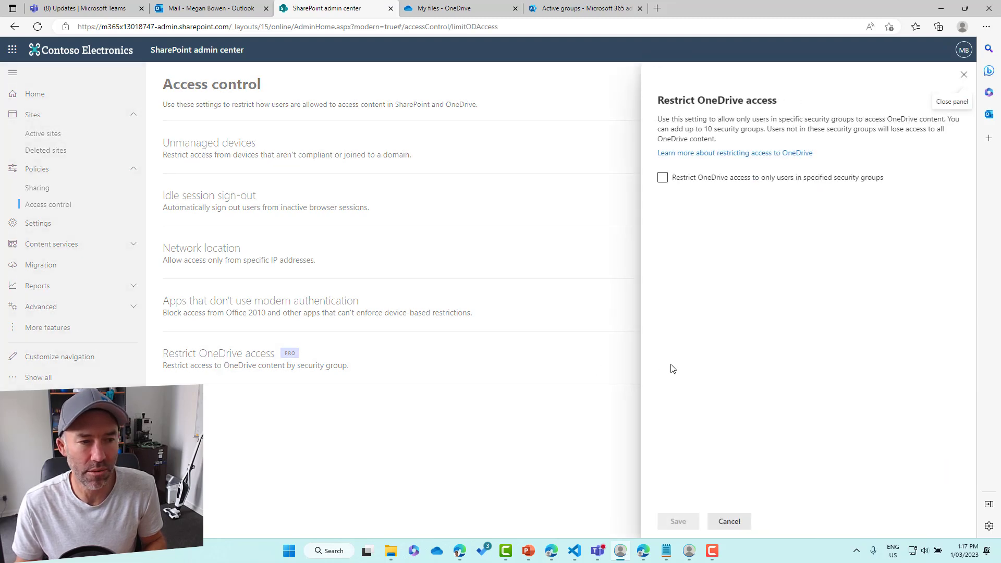
Re-enable Restrict OneDrive access and add sg-Executive as the allowed security group.
click(663, 178)
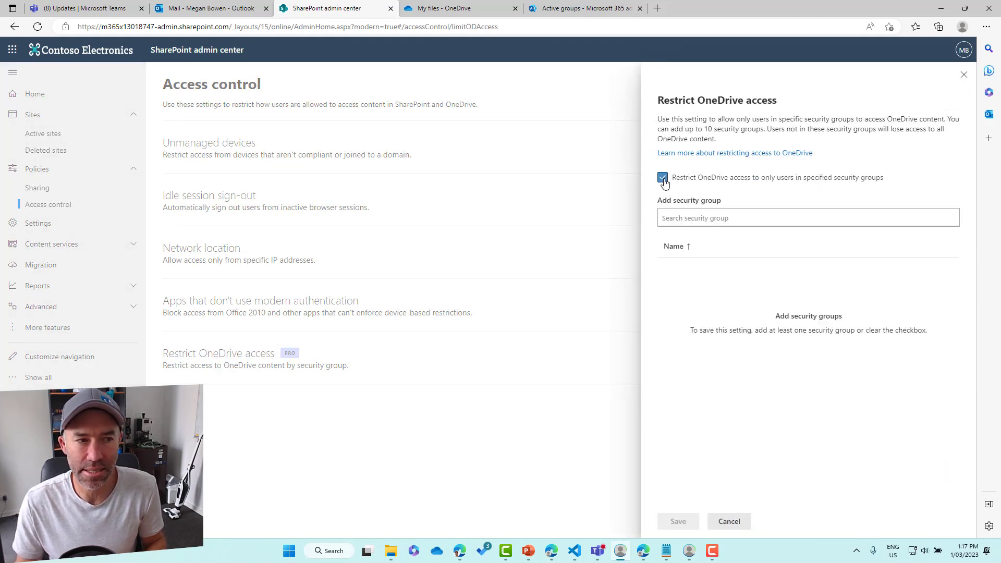
click(694, 218)
text(s)
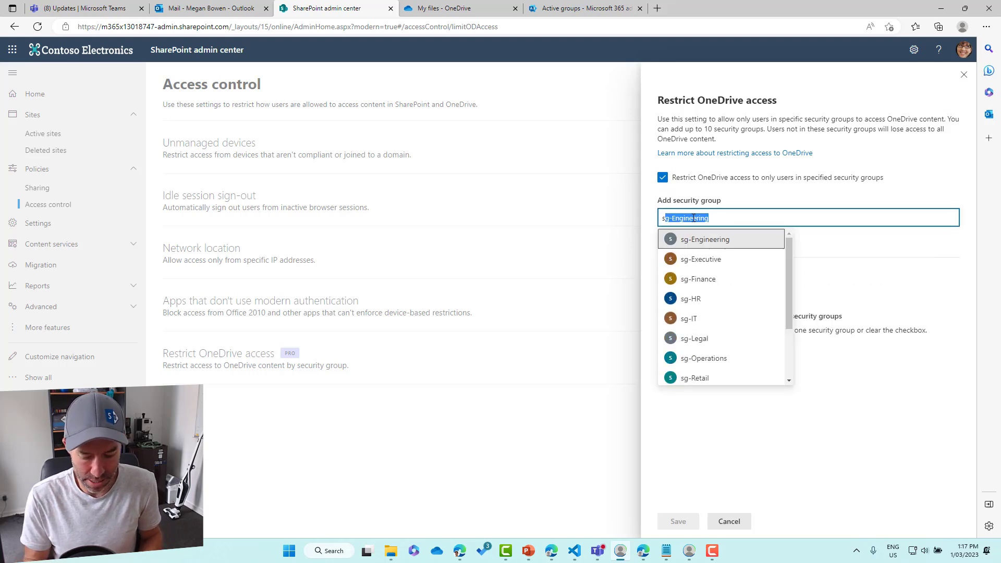
text(g-)
click(694, 259)
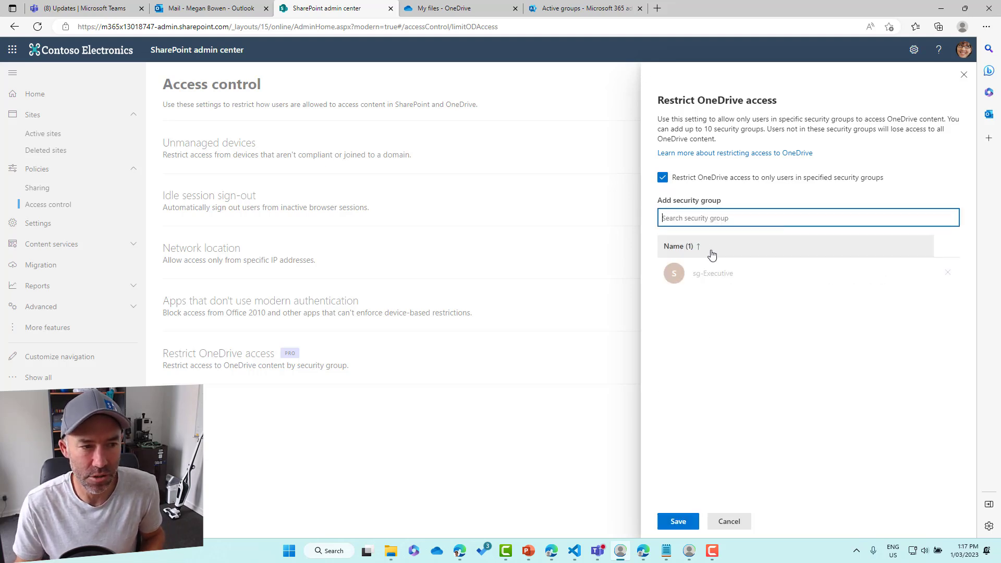
Save and confirm the sg-Executive restriction, then reload and reopen the panel to verify it.
click(678, 521)
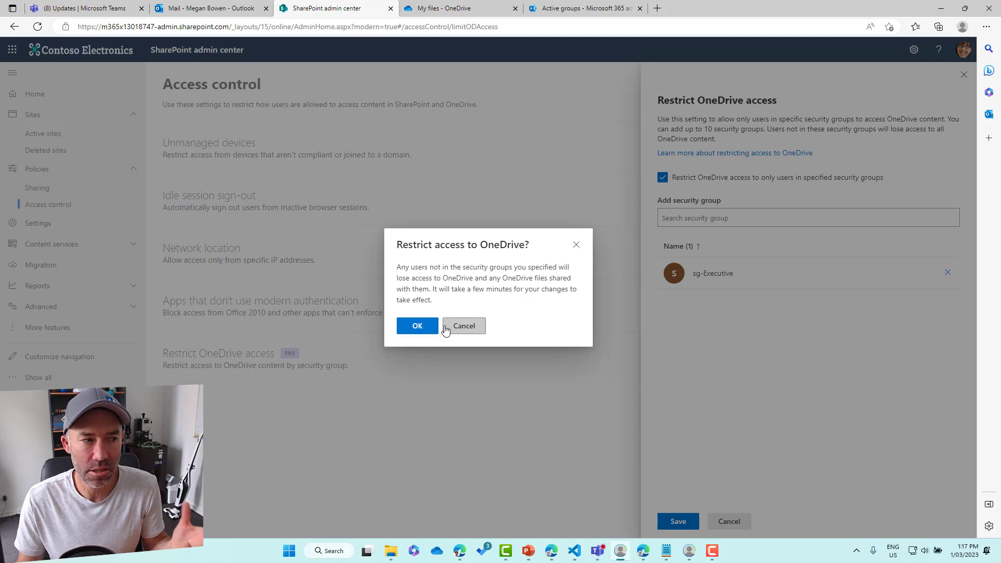
click(420, 325)
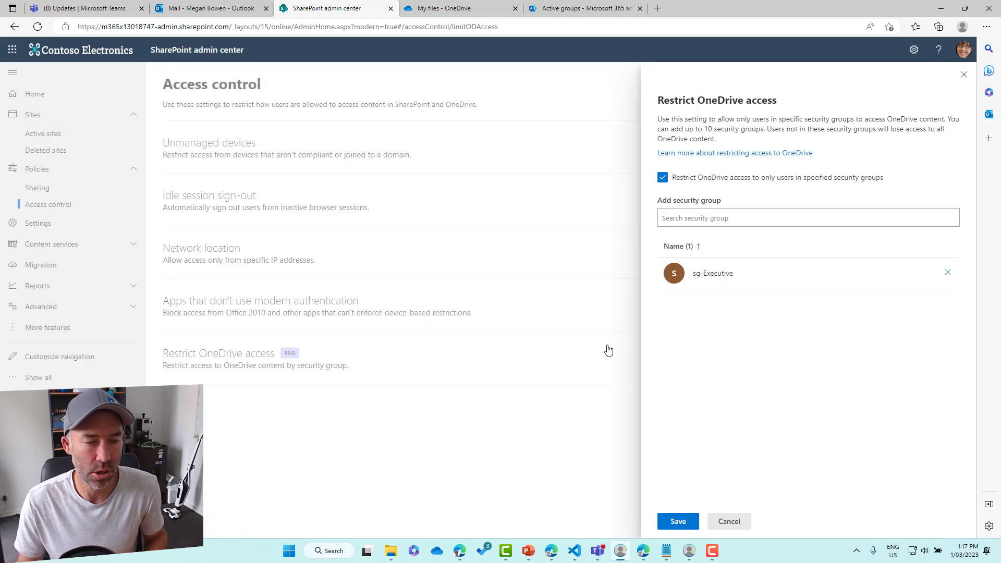
click(687, 523)
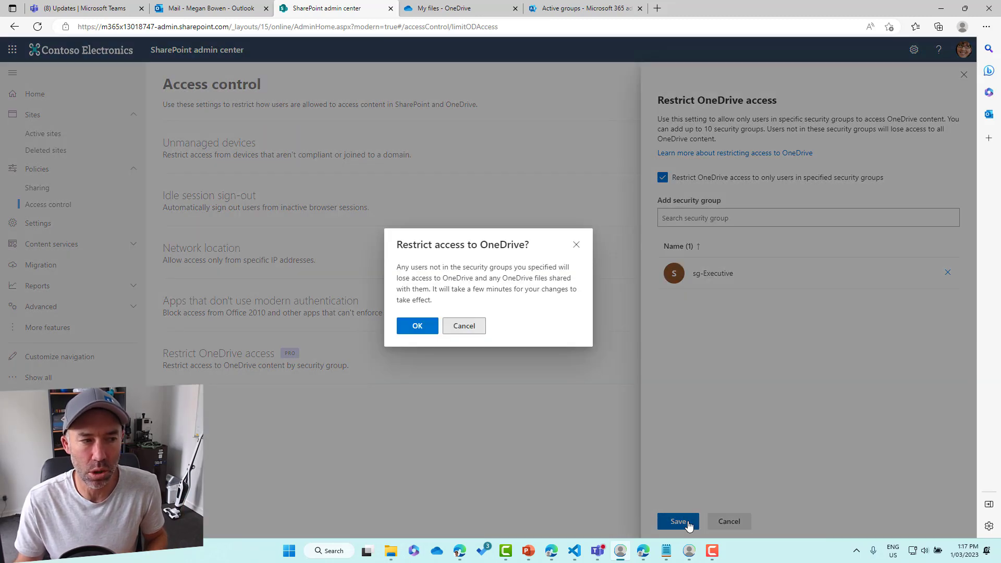
click(415, 326)
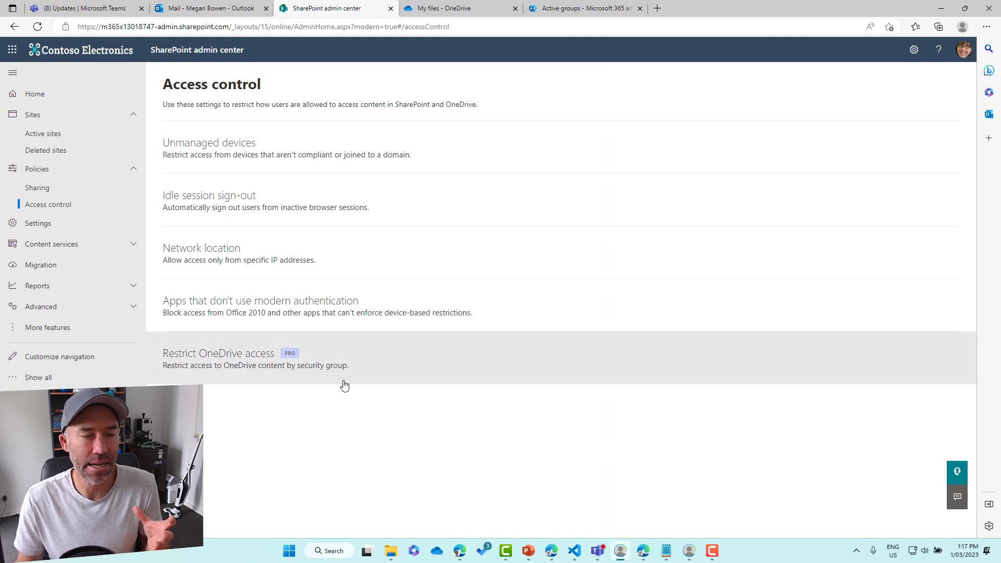
click(37, 27)
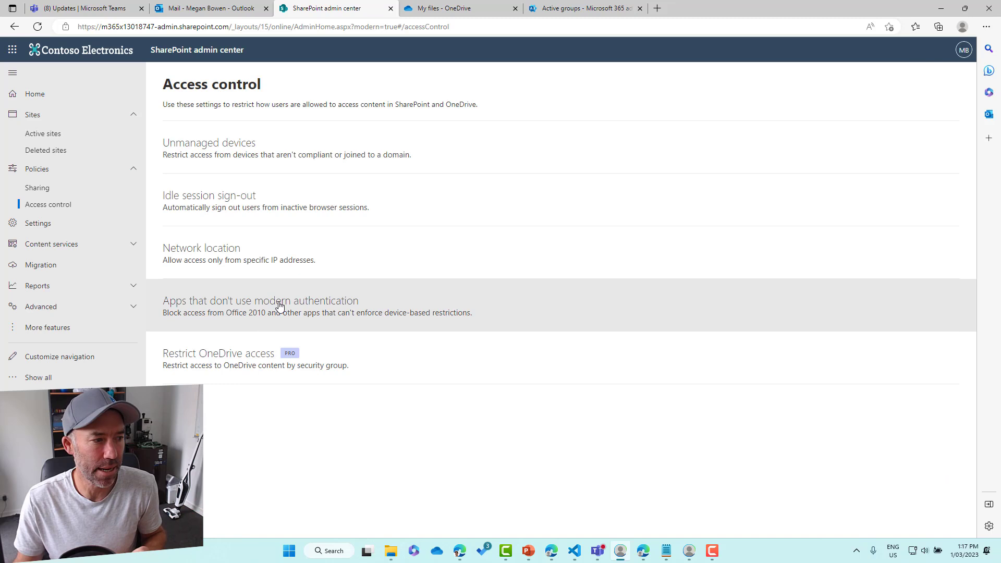
click(304, 368)
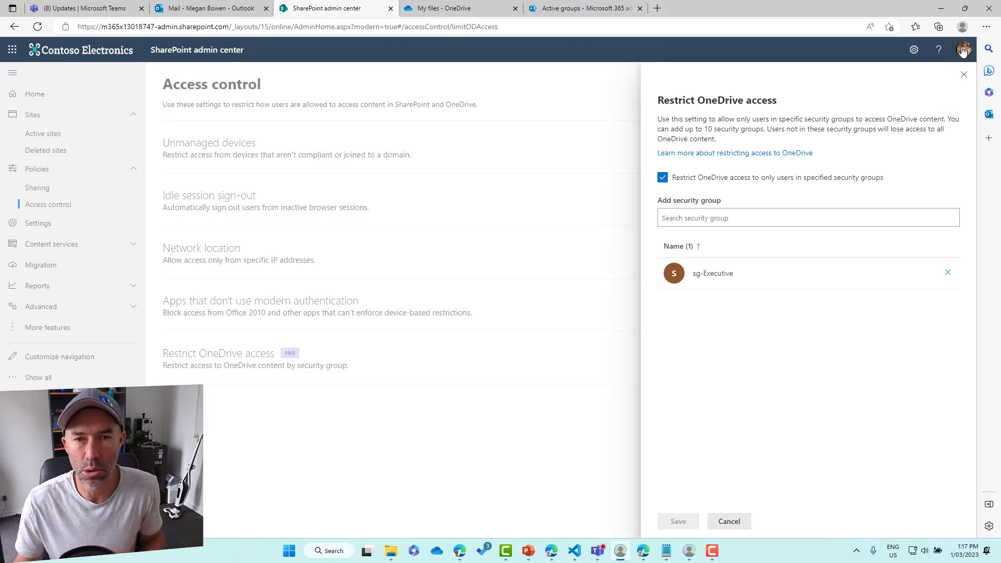
Close the old OneDrive tab and relaunch OneDrive from the app launcher to show My files.
click(515, 8)
click(203, 9)
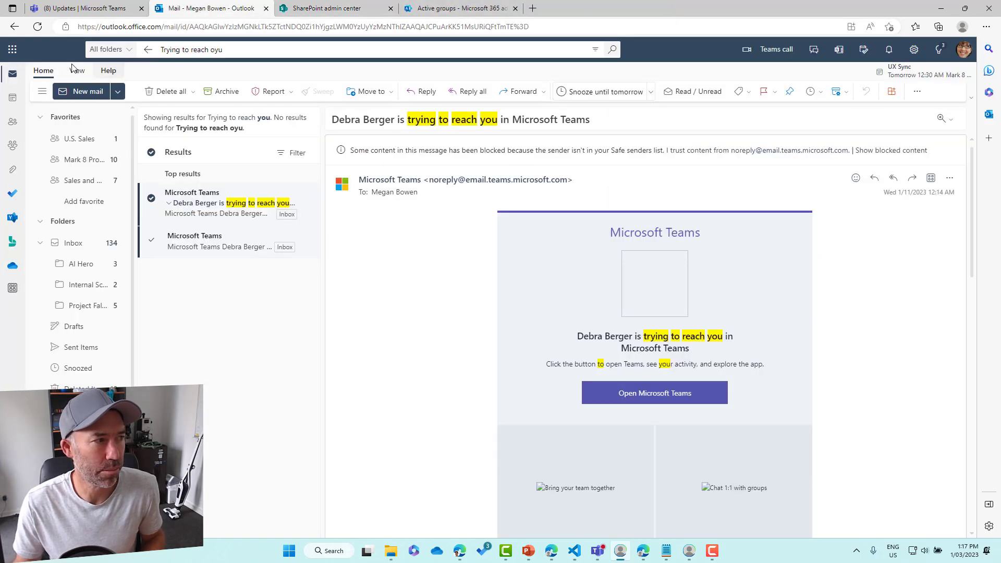
click(12, 49)
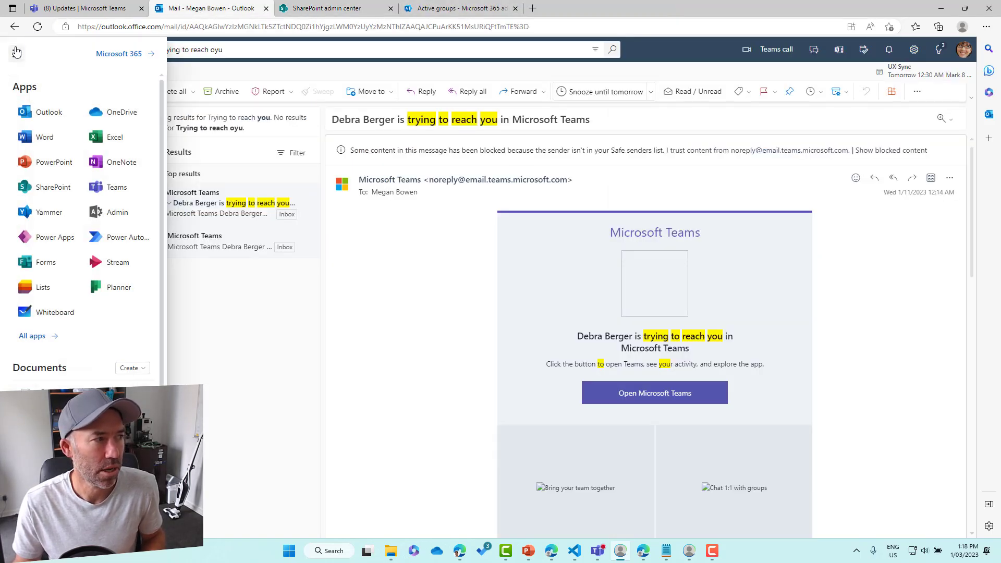
click(109, 116)
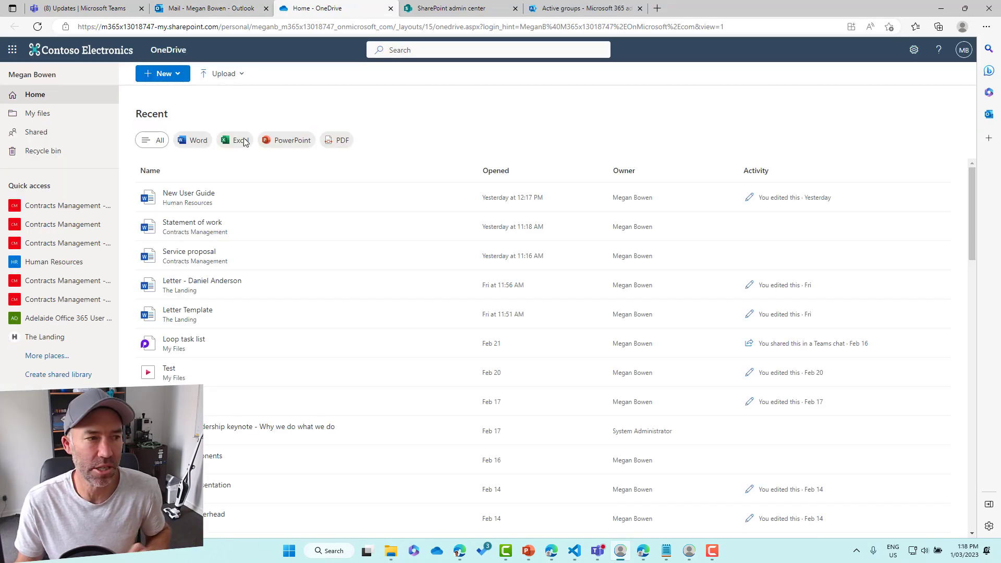
click(50, 119)
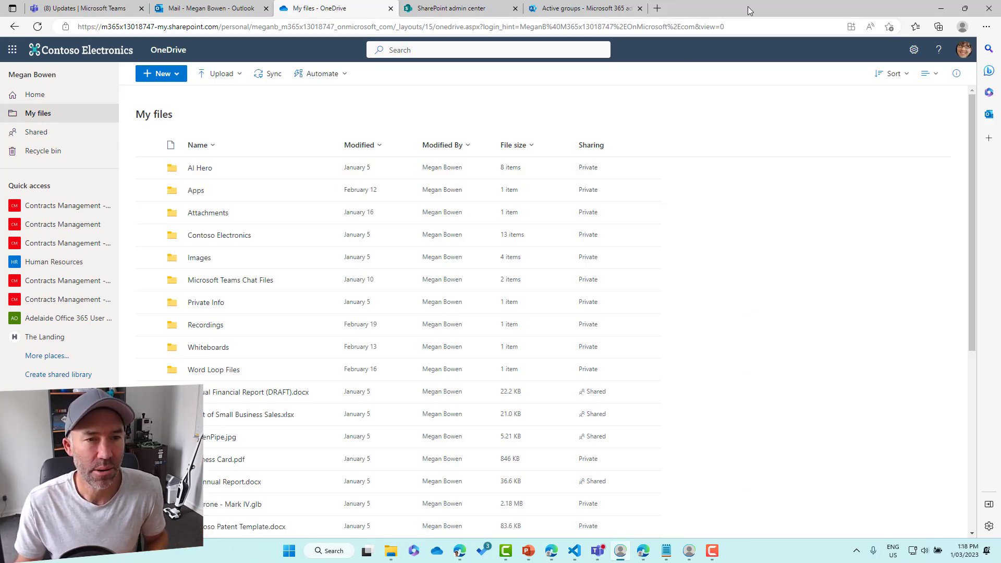
click(689, 551)
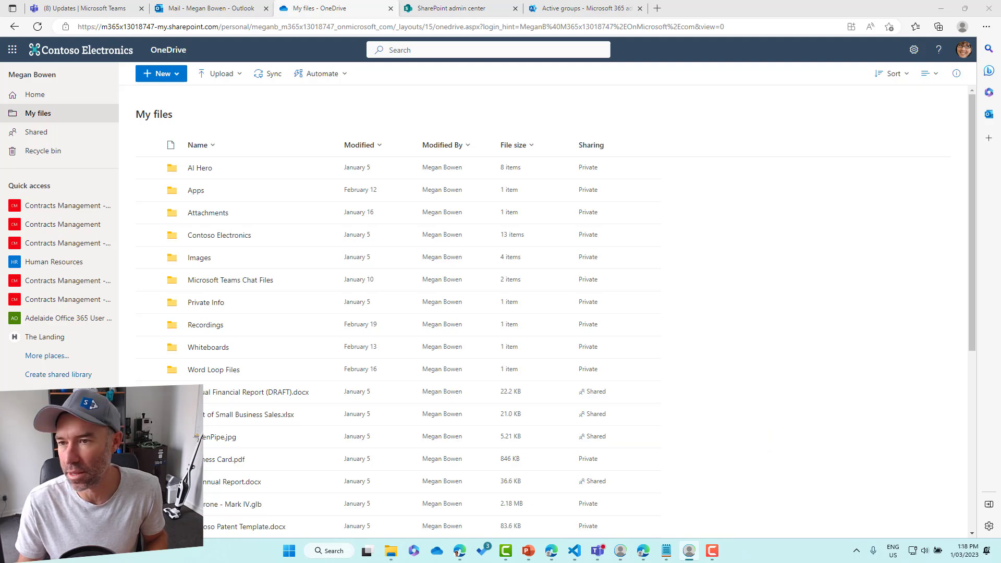
As the second user, launch OneDrive from the app launcher, get Access Denied, then return Home.
drag(729, 120, 484, 44)
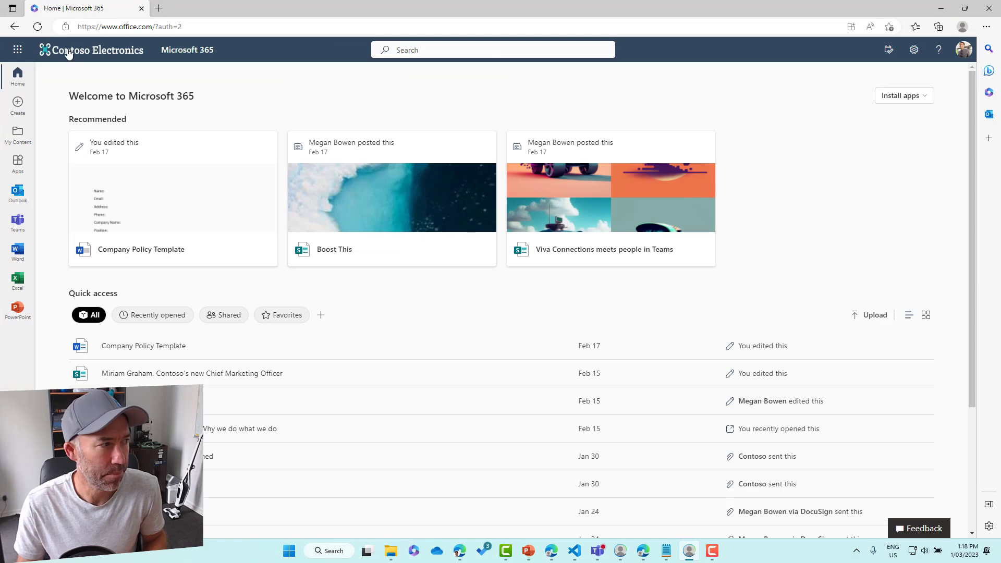
click(18, 50)
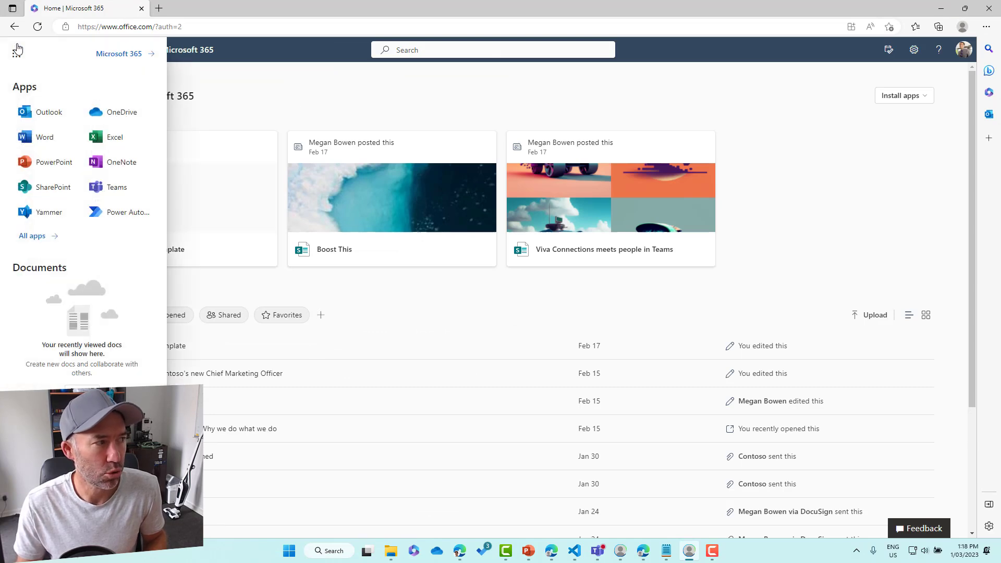
click(109, 120)
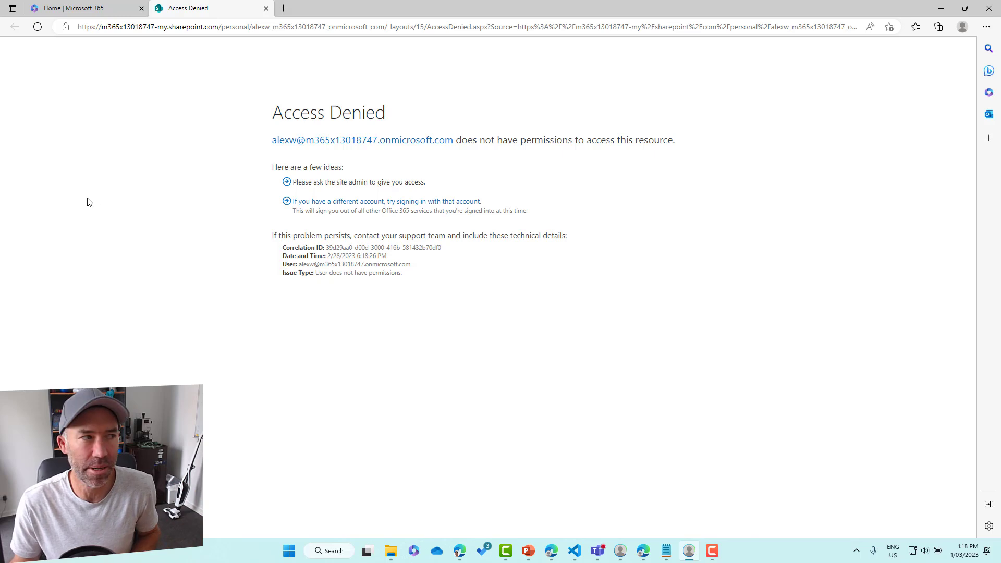
click(56, 8)
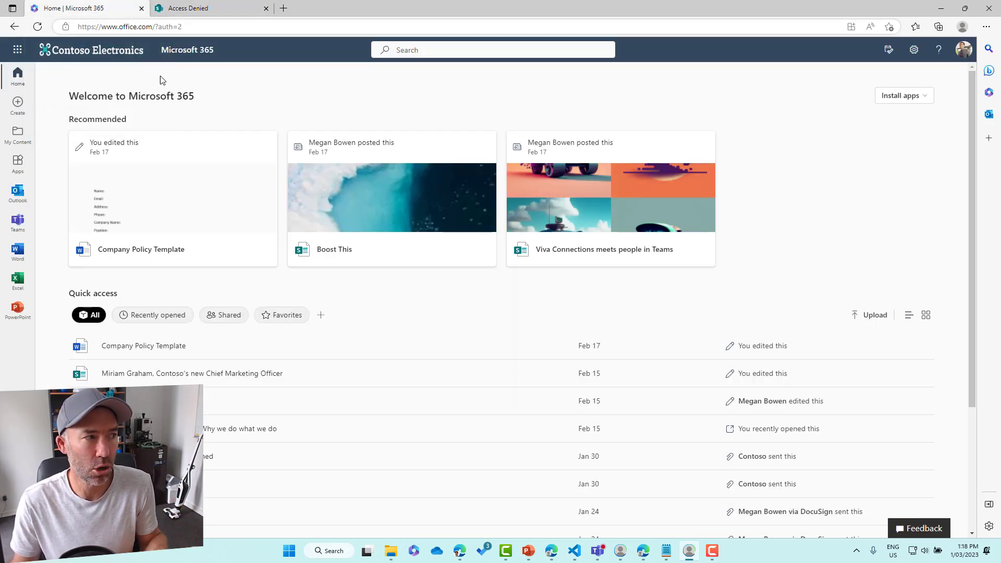
From My Content, open Company Policy Template, see the permission-required page, and return to the list.
click(17, 133)
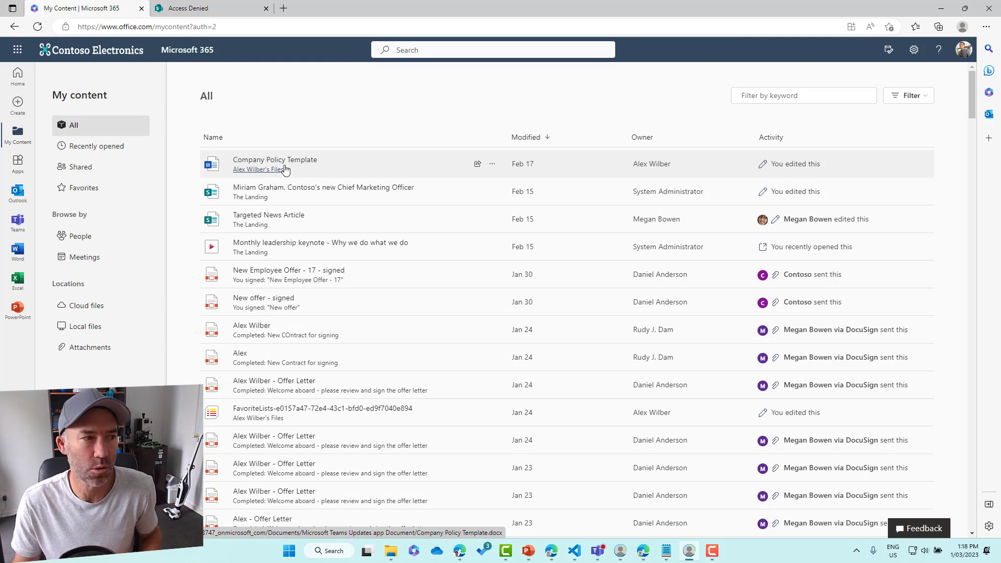
click(327, 160)
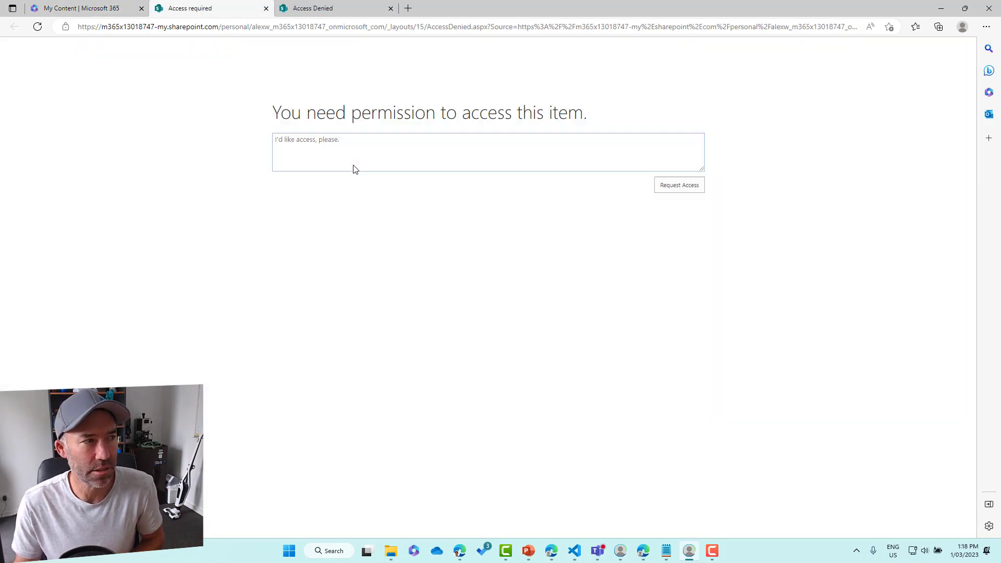
drag(272, 117, 588, 121)
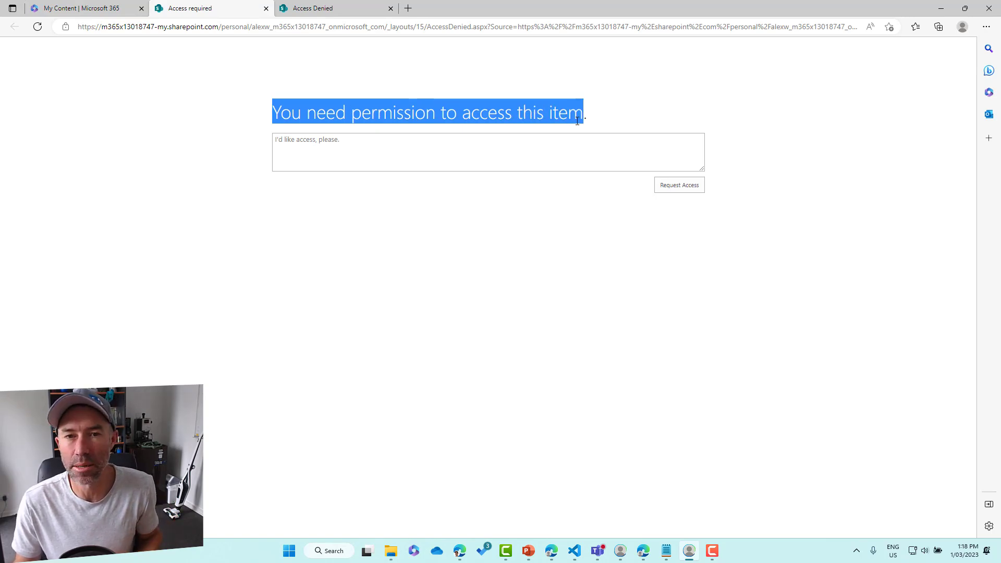
click(81, 9)
scroll(305, 287, down, 5)
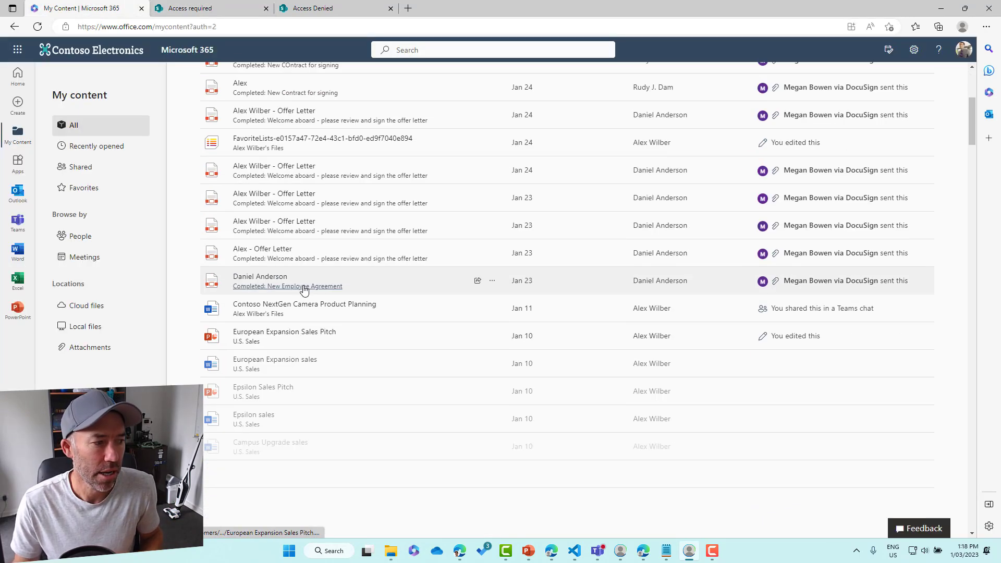
scroll(305, 289, down, 2)
scroll(327, 297, up, 4)
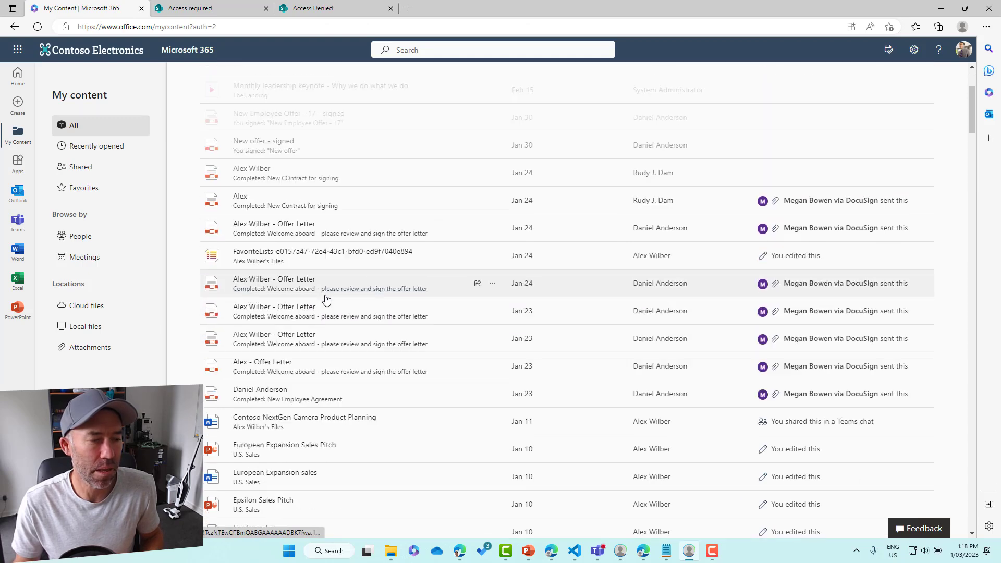
scroll(326, 298, up, 3)
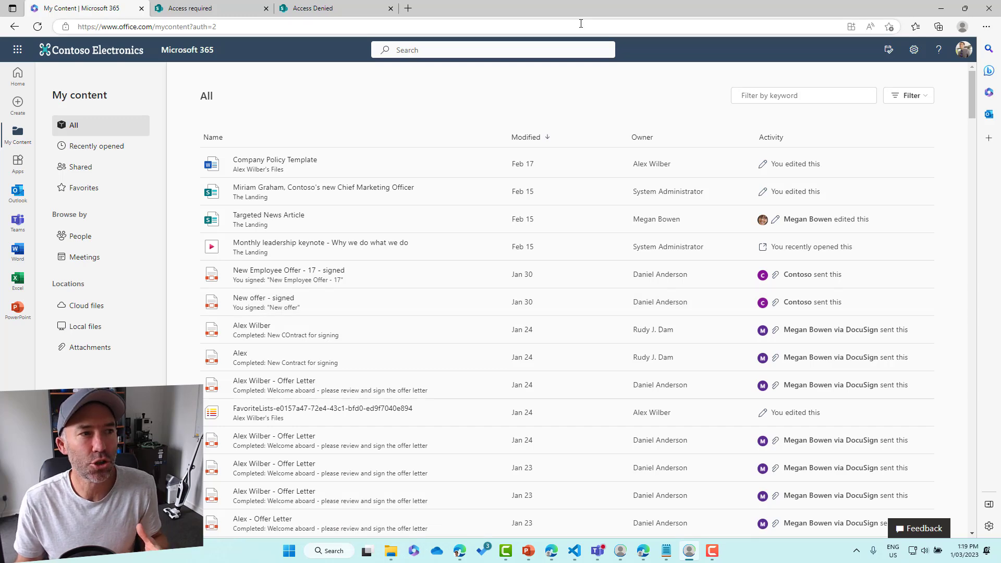
Minimize the second user's window and return to the Restrict OneDrive access panel showing sg-Executive.
click(946, 11)
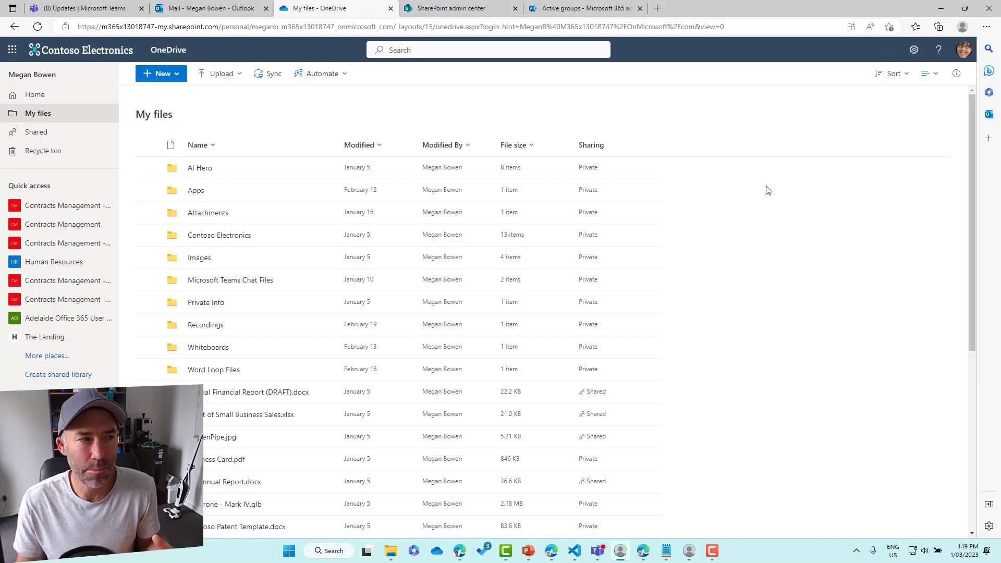
click(468, 15)
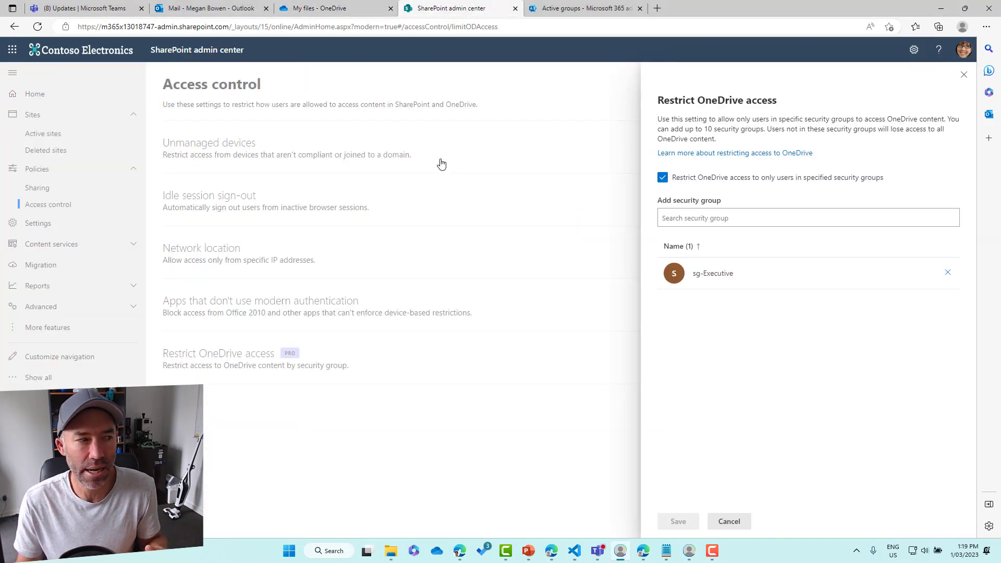